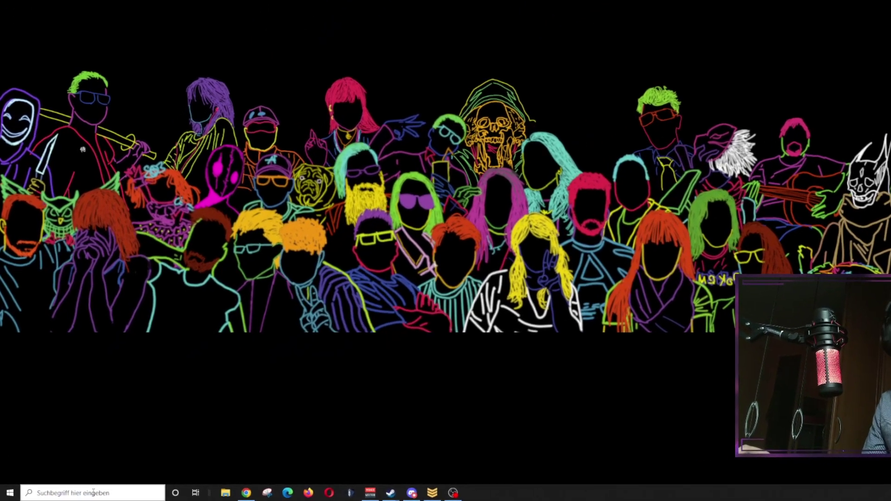
Paste %localappdata%\DeadByDaylight\Saved\Config\WindowsNoEditor into Windows Search to open that folder.
left_click(70, 491)
left_click(84, 491)
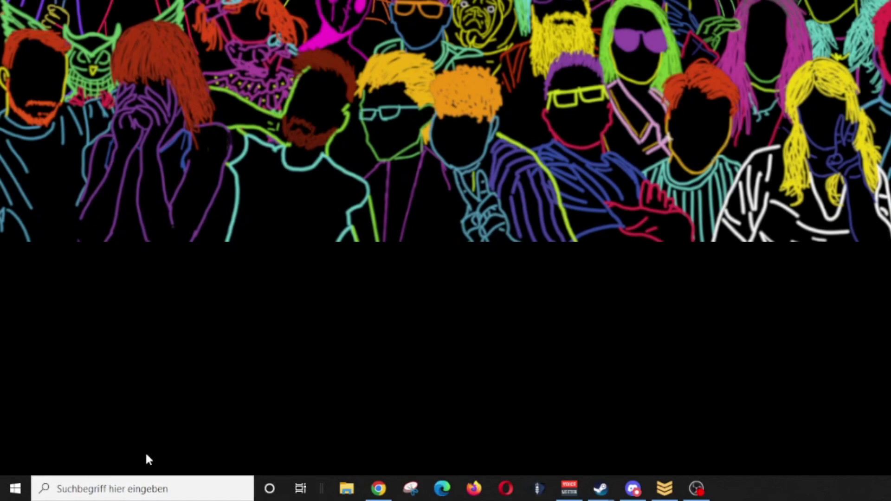
left_click(100, 493)
type("%localappdata%\\DeadByDaylight\\Saved\\Config\\WindowsNoEditor")
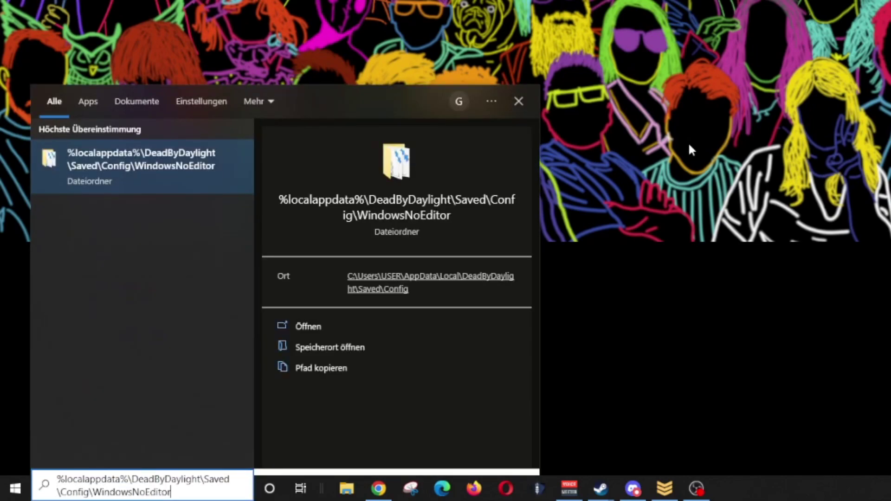
key("Return")
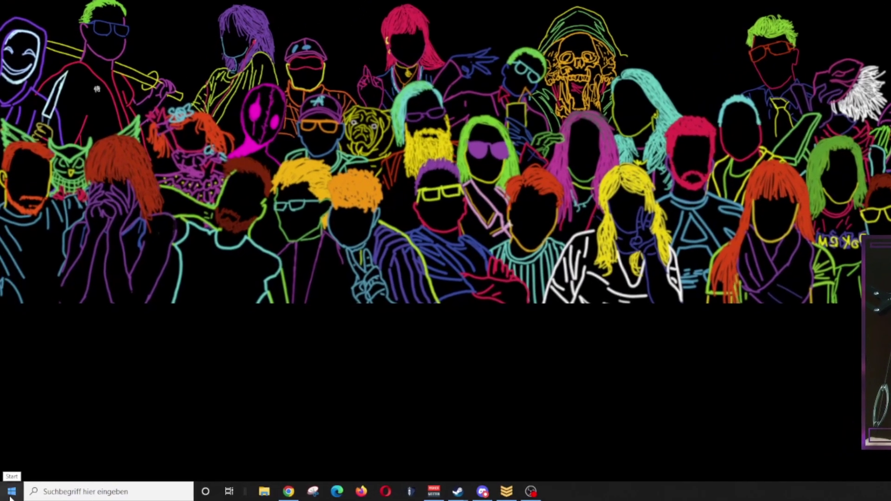
left_click(10, 493)
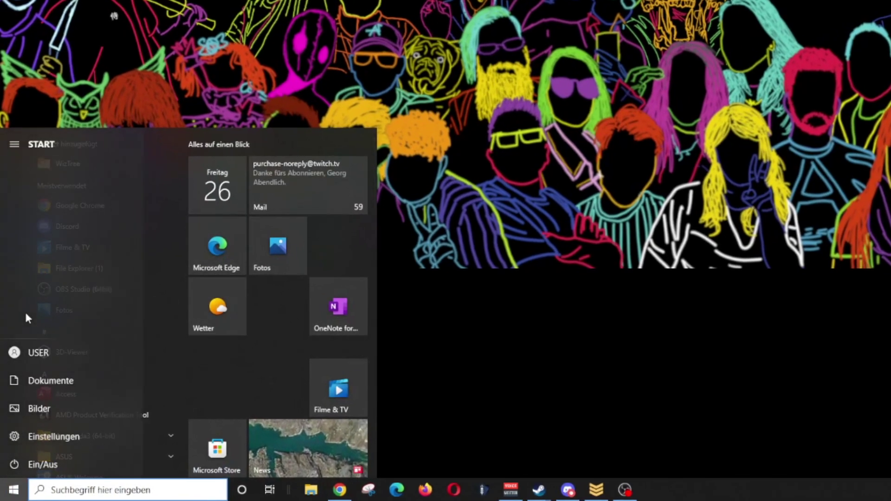
type("s")
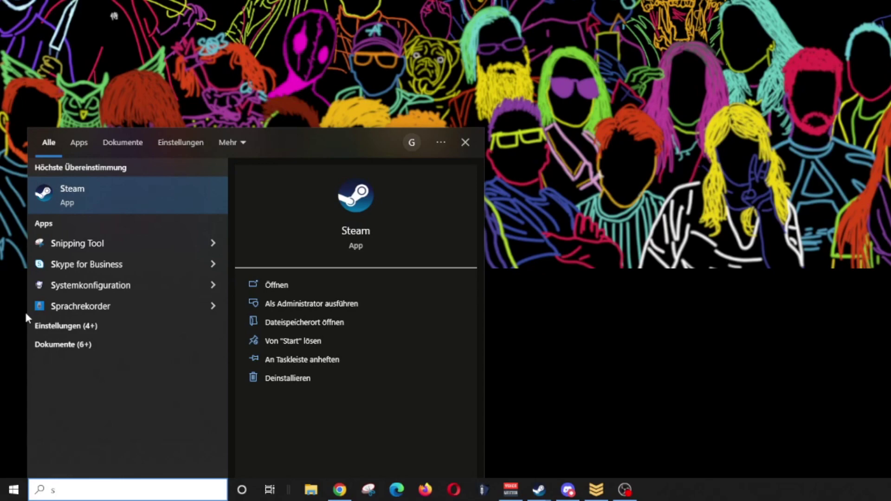
key("BackSpace")
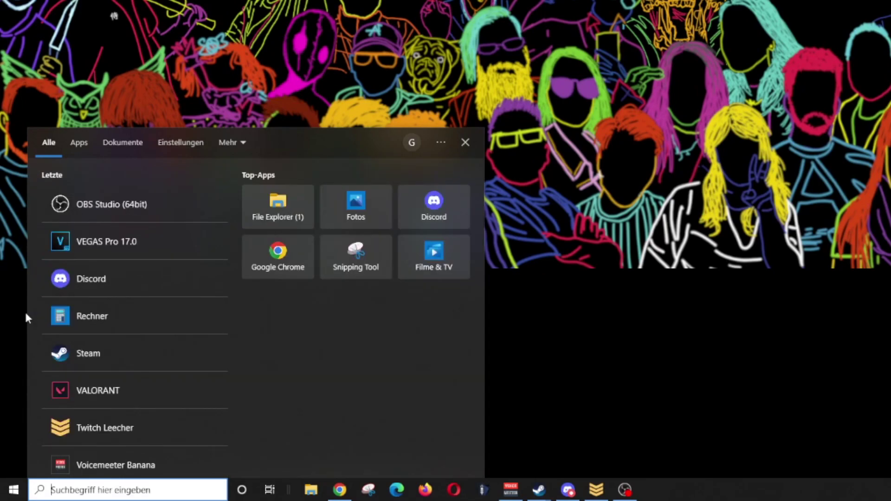
type("%localappdata%\\DeadByDaylight\\Saved\\Config\\WindowsNoEditor")
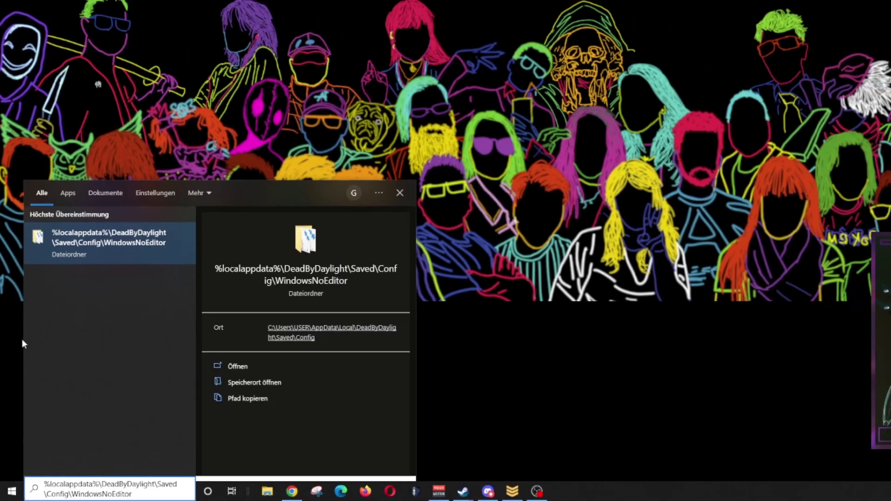
key("Return")
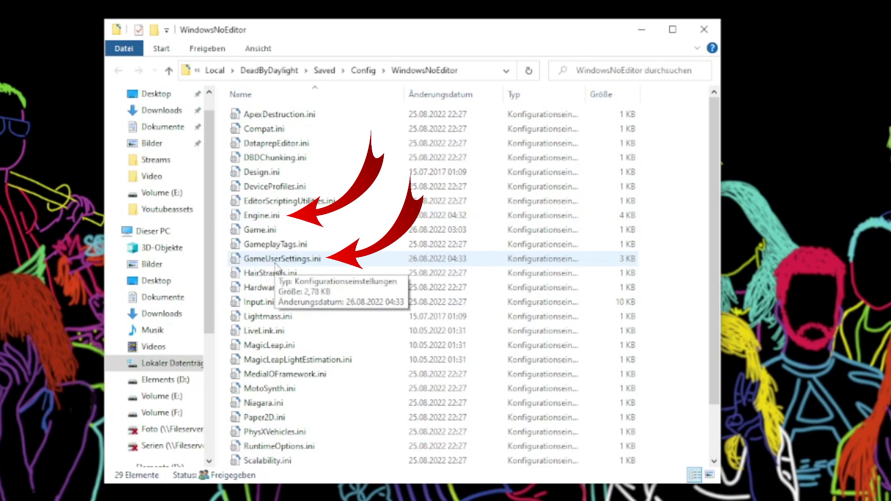
Open Engine.ini in Notepad and jump to the end of the file.
left_click(262, 215)
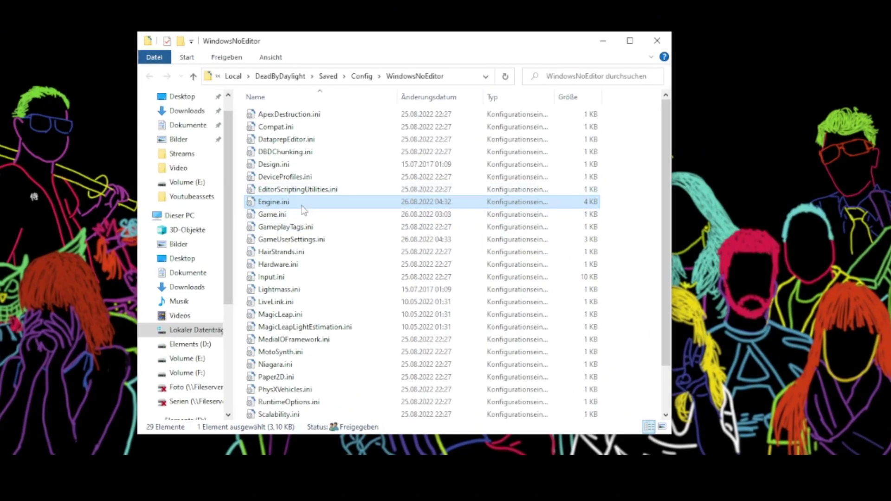
double_click(214, 215)
key("ctrl+End")
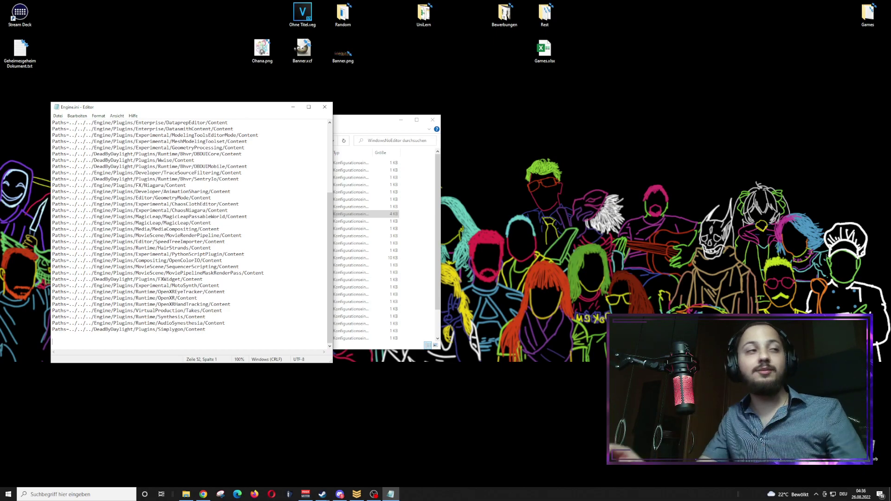
key("alt+Tab")
key("alt+Tab")
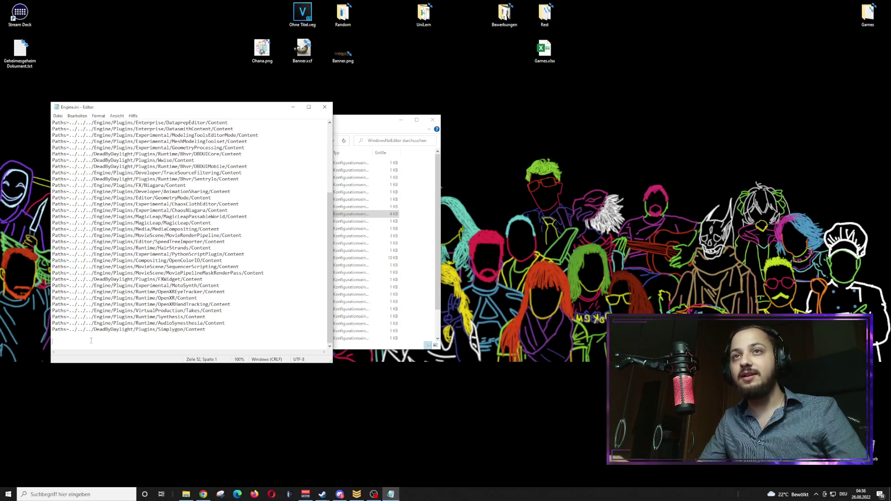
Paste the [/script/engine.engine] lines with MaxSmoothedFrameRate=120 and bUseVSync=false at the end.
type("[/script/engine.engine] bSmoothFrameRate=false MinSmoothedFrameRate=5 MaxSmoothedFrameRate=120 bUseVSync=false")
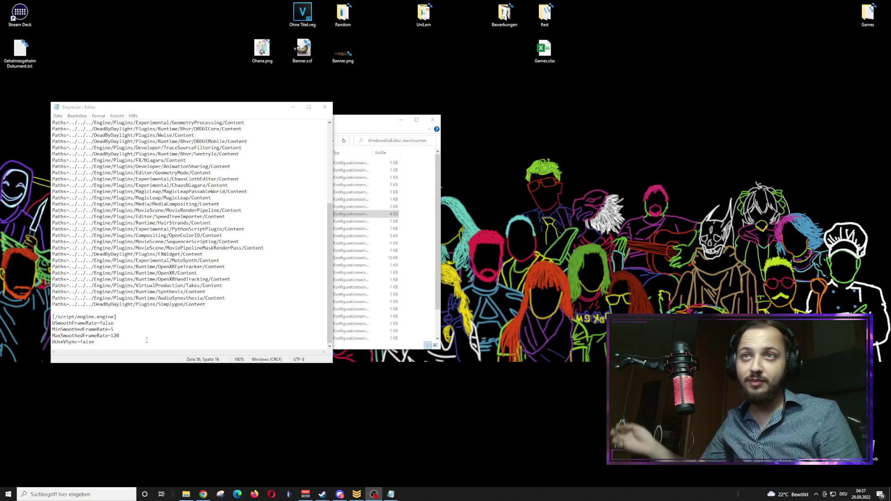
Save the edited Engine.ini with Ctrl+S and close it from the Datei menu.
double_click(65, 345)
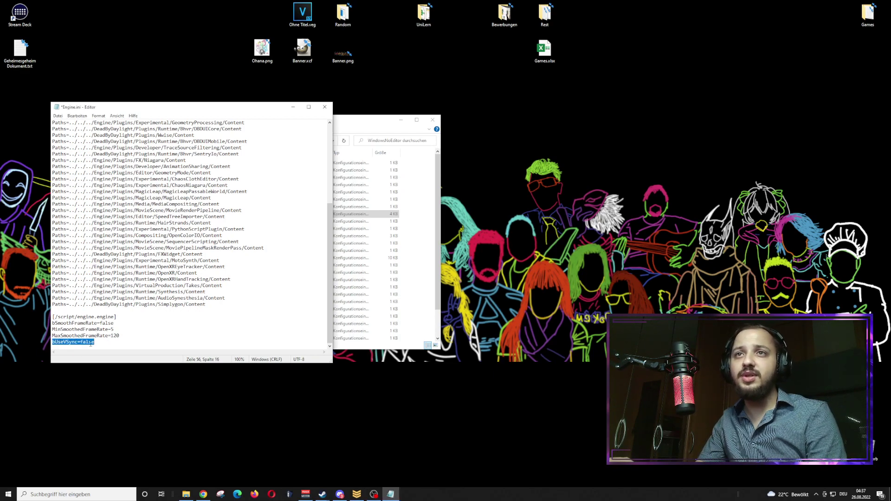
left_click(103, 344)
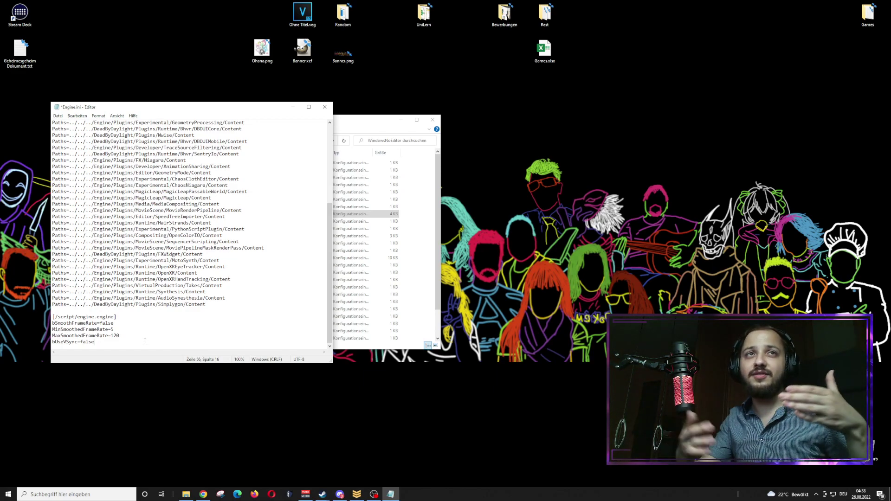
left_click(178, 297)
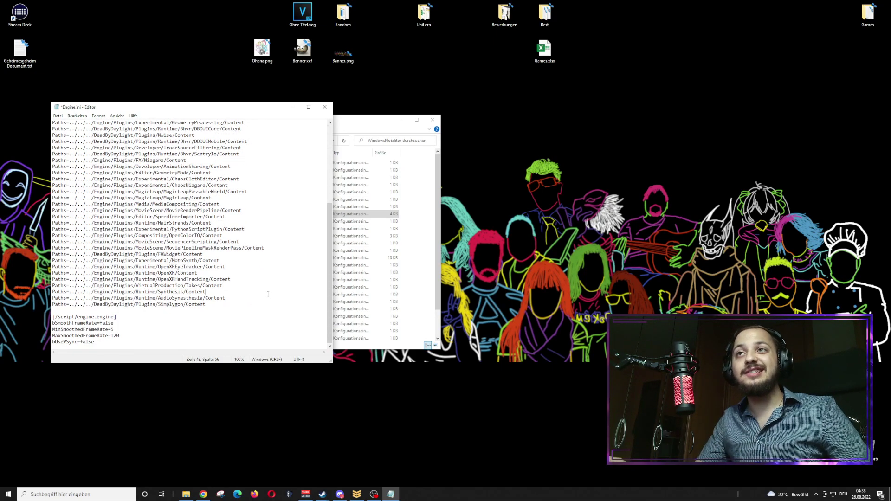
key("ctrl+s")
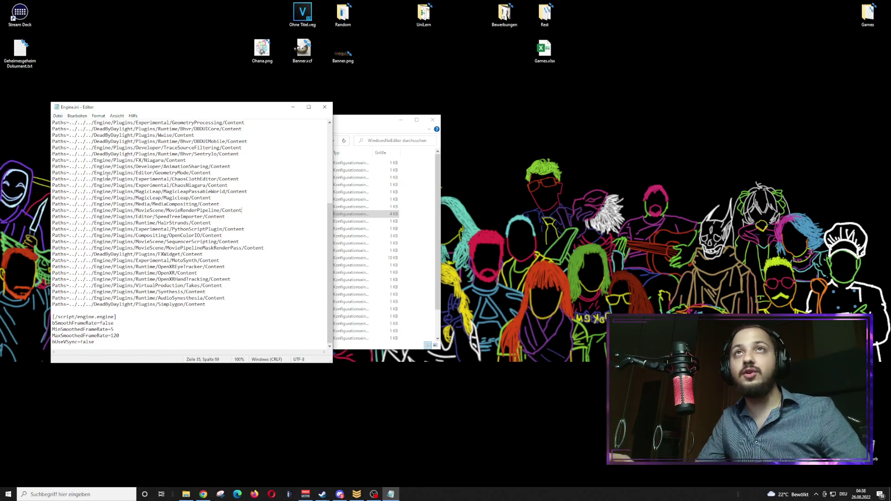
left_click(57, 115)
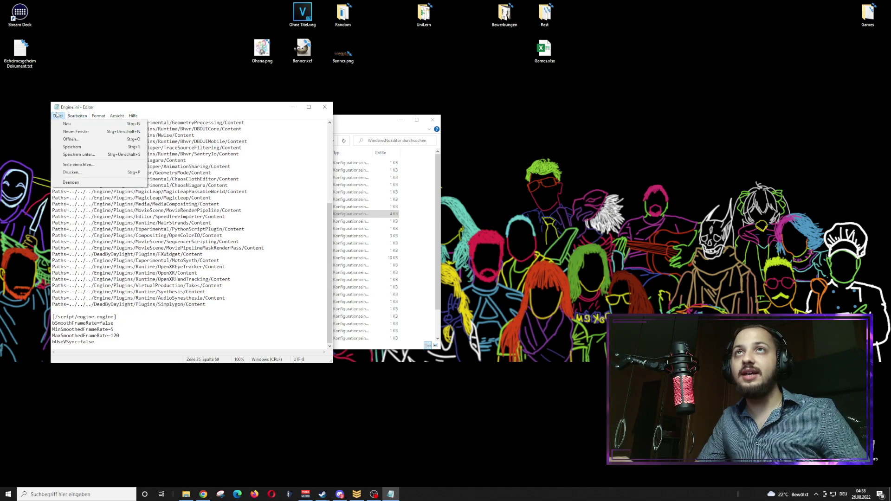
left_click(325, 107)
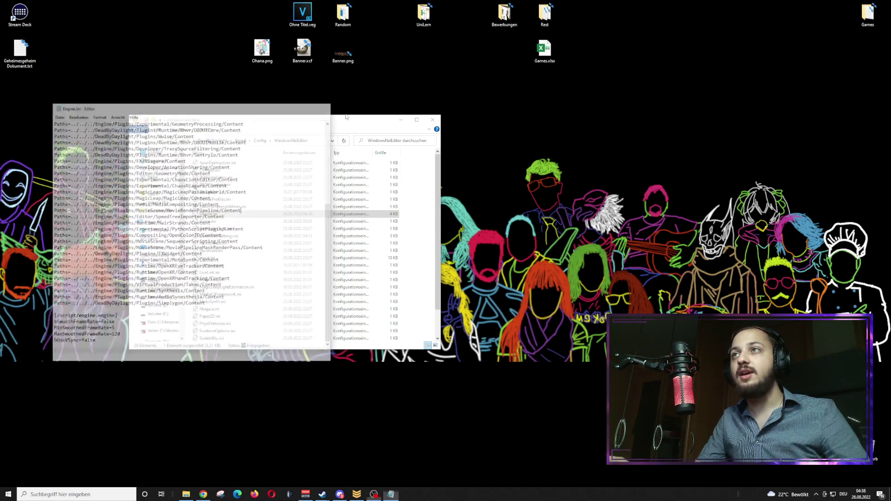
left_click(222, 236)
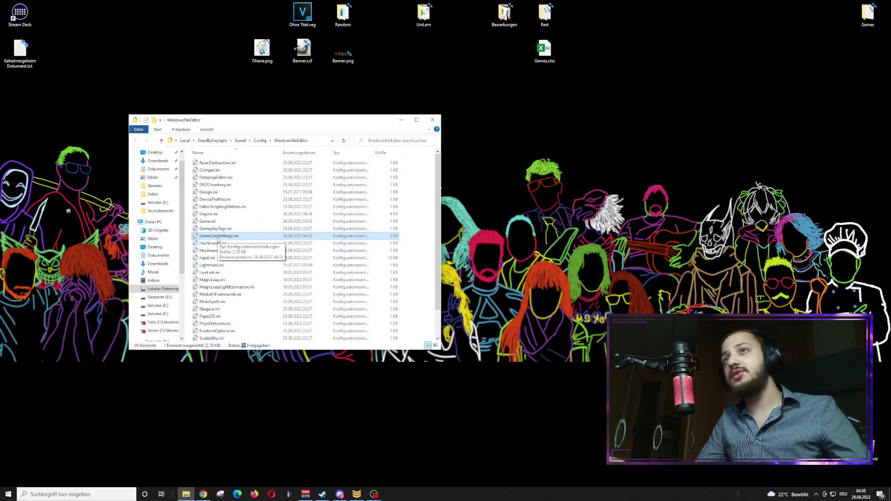
Open GameUserSettings.ini in Notepad and look through its settings.
double_click(218, 237)
left_click_drag(183, 110, 246, 117)
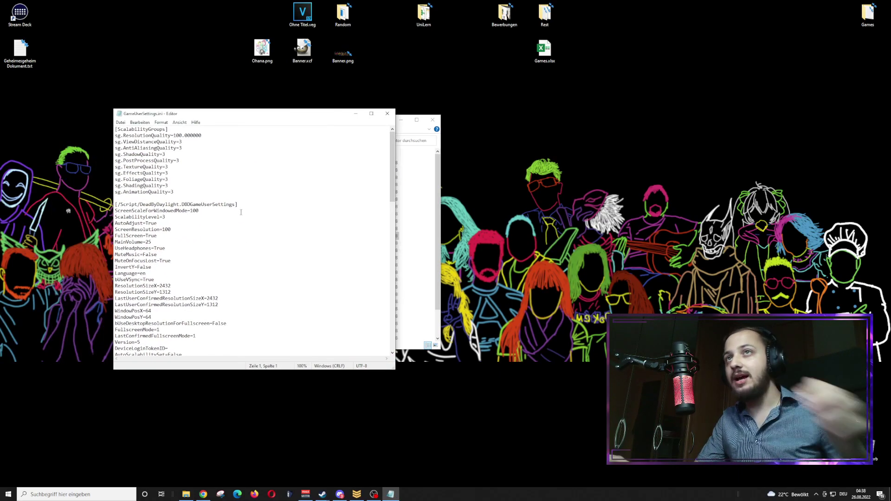
left_click(249, 211)
scroll(276, 247, "down", 3)
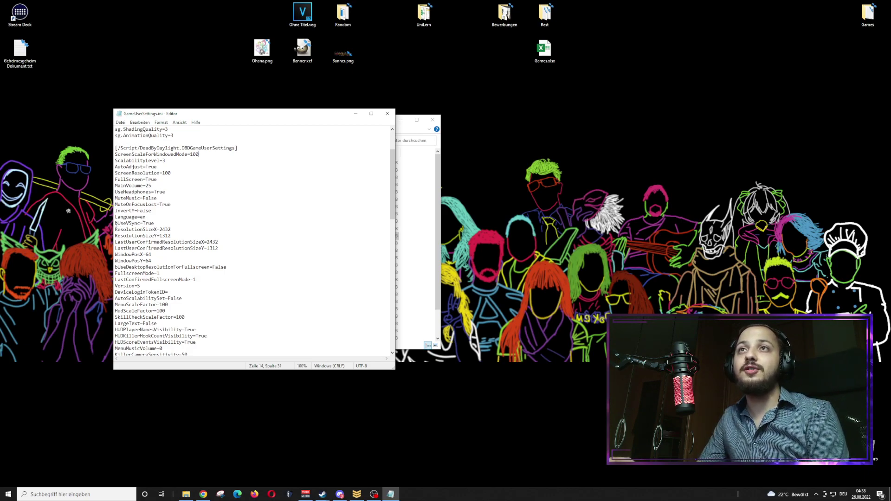
scroll(138, 243, "up", 3)
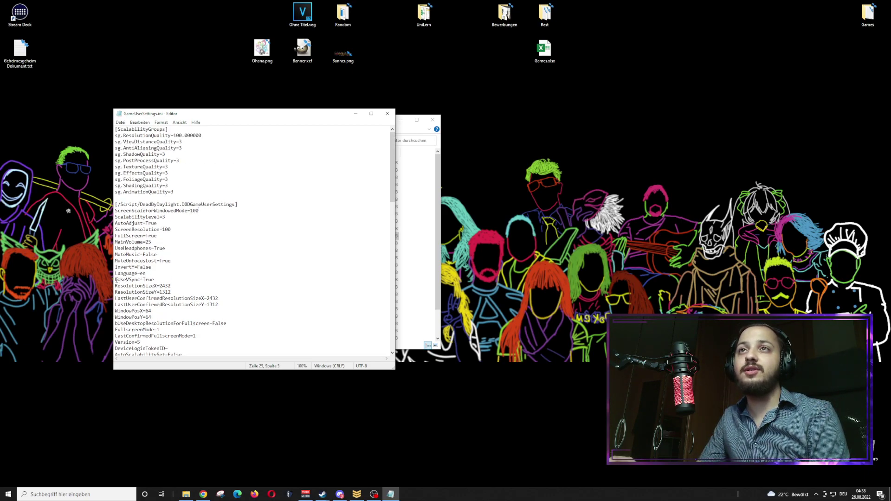
Replace bUseVSync's True value with False and save GameUserSettings.ini.
left_click(134, 281)
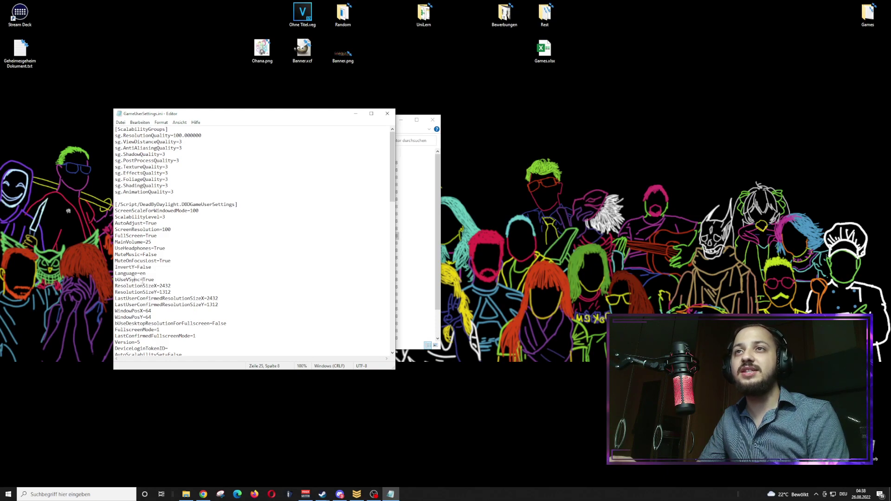
left_click_drag(143, 279, 189, 282)
type("Fals")
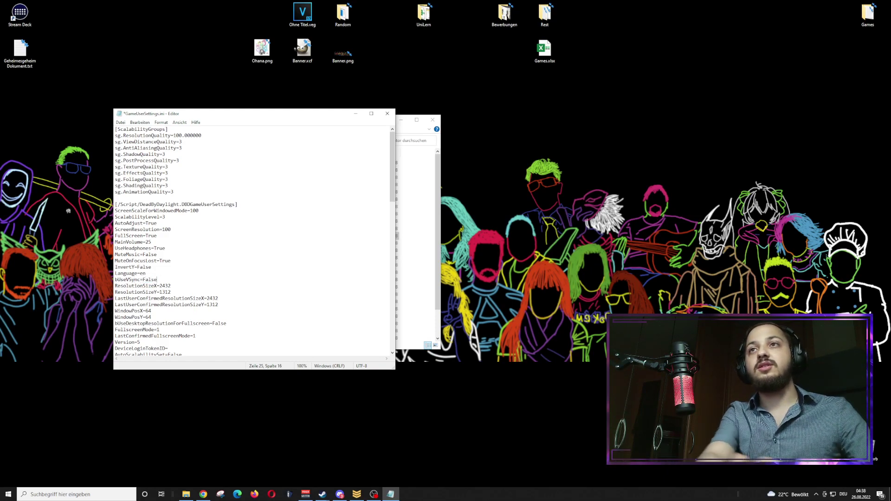
key("ctrl+s")
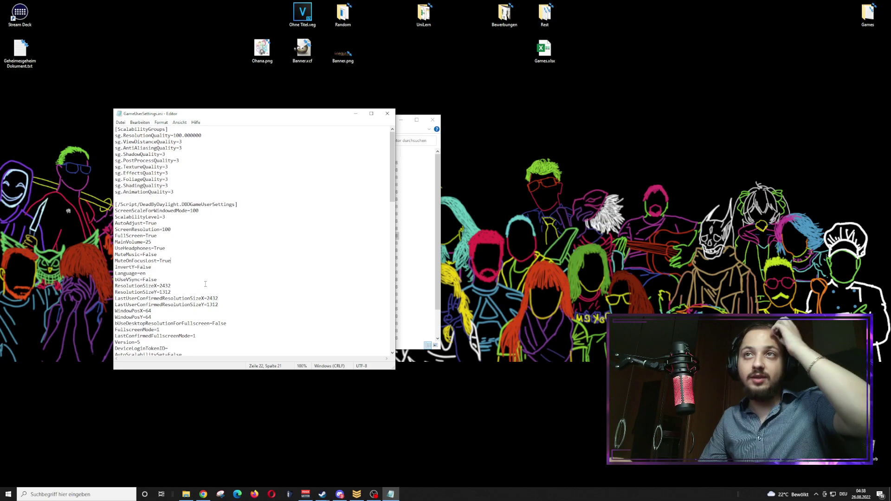
left_click(215, 162)
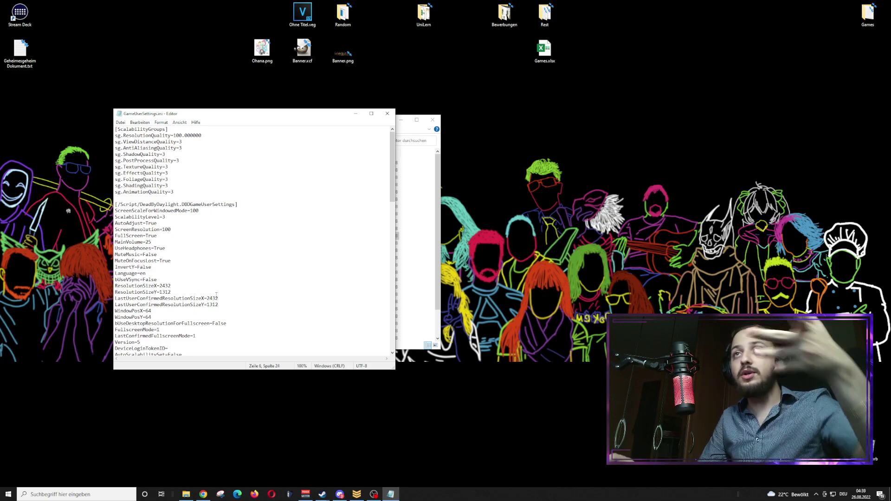
scroll(216, 295, "down", 2)
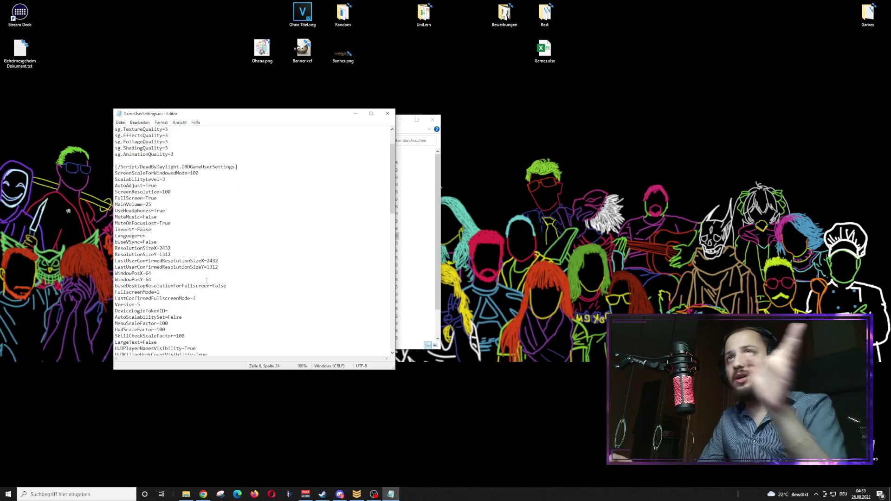
scroll(208, 269, "up", 2)
Search the file for vsync to check bUseVSync=False, then close Notepad with Alt+F4.
key("ctrl+f")
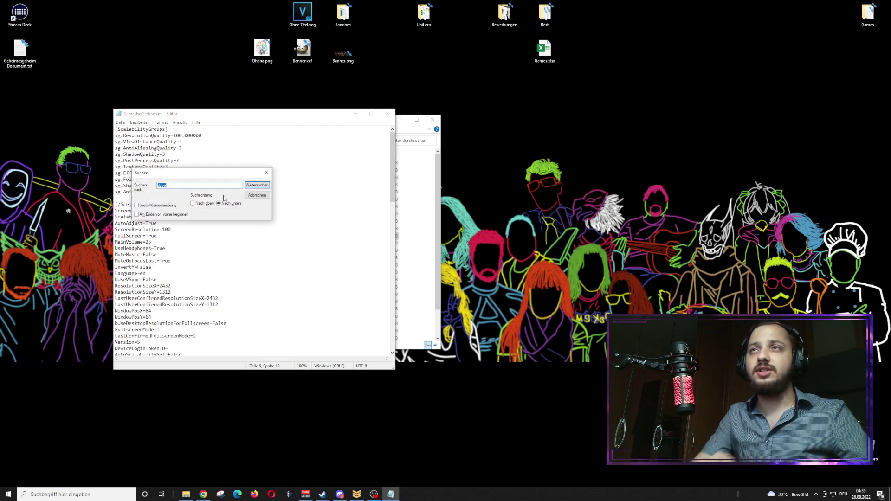
key("Return")
key("Escape")
key("ctrl+f")
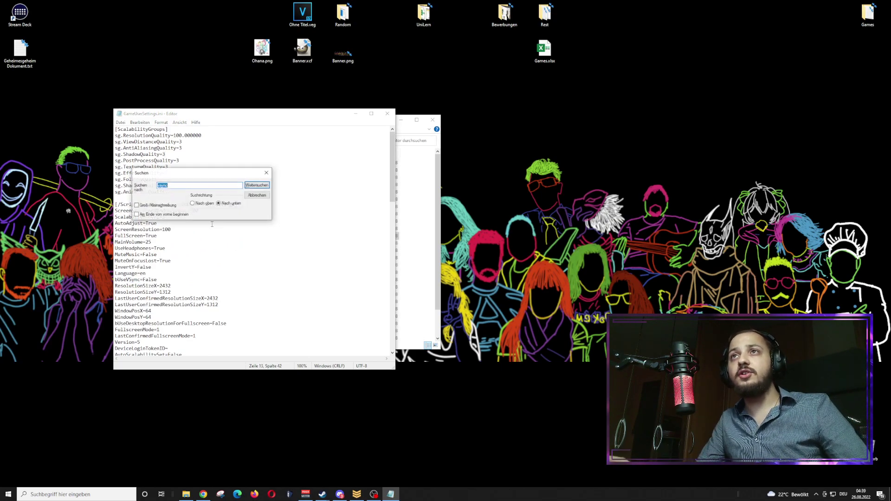
left_click(267, 173)
key("alt+F4")
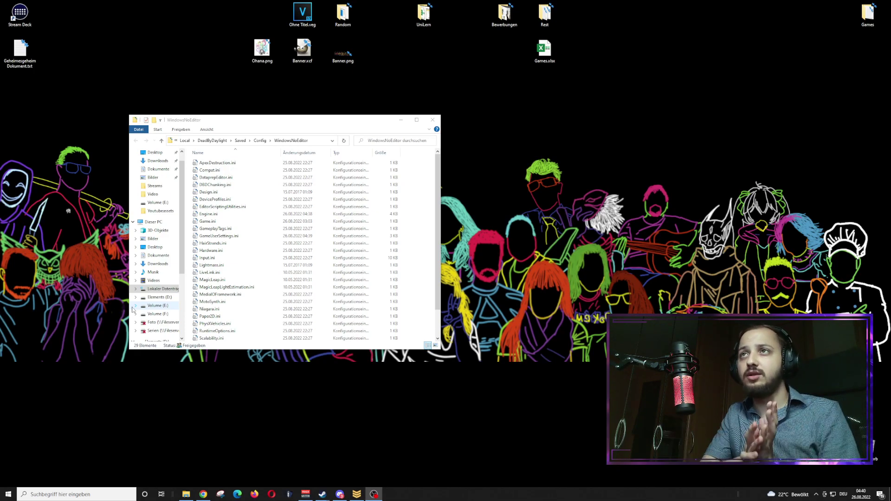
left_click(421, 299)
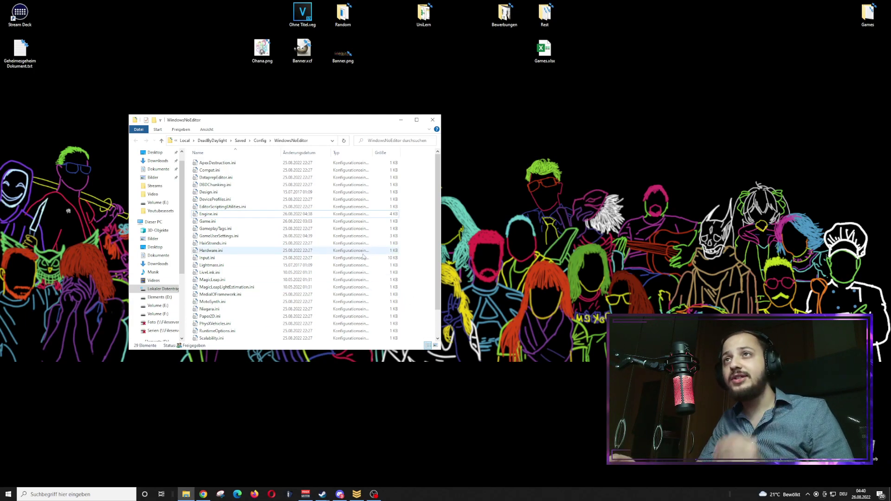
right_click(222, 217)
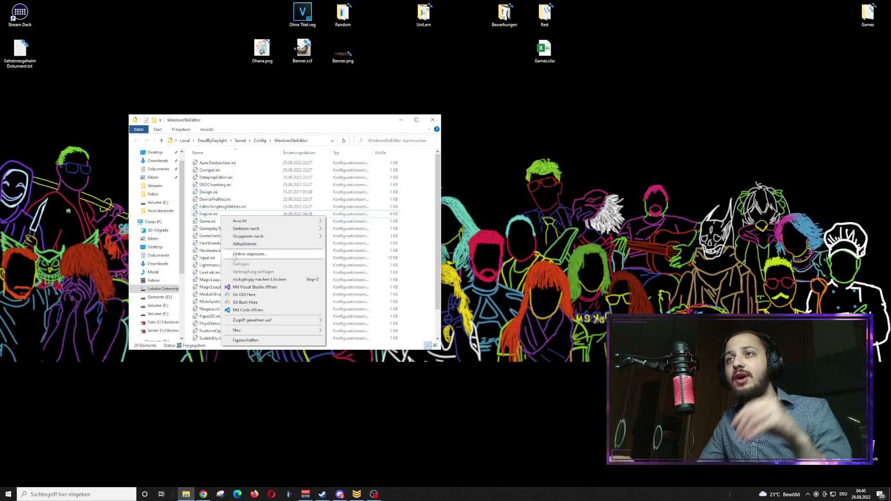
left_click(209, 217)
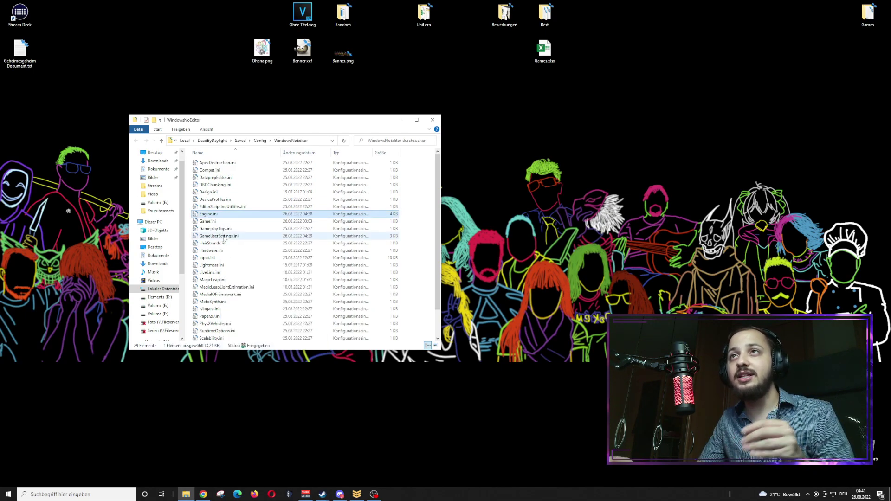
right_click(211, 214)
left_click(236, 386)
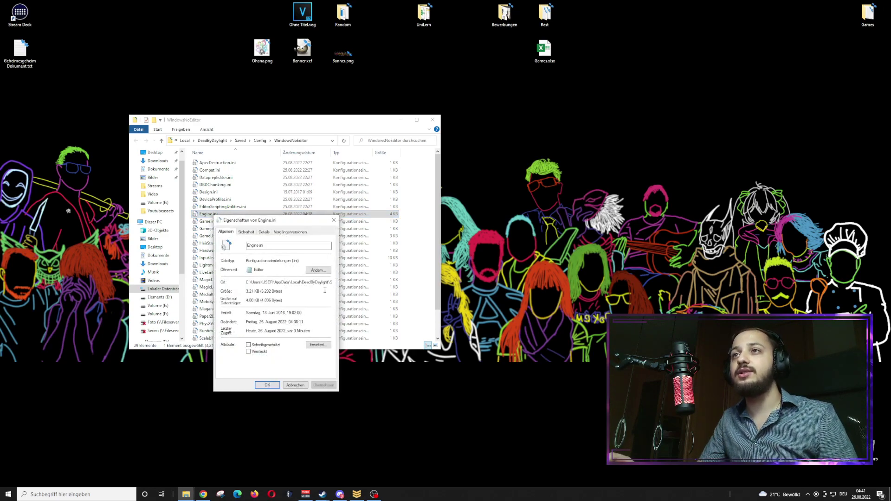
left_click_drag(282, 227, 358, 190)
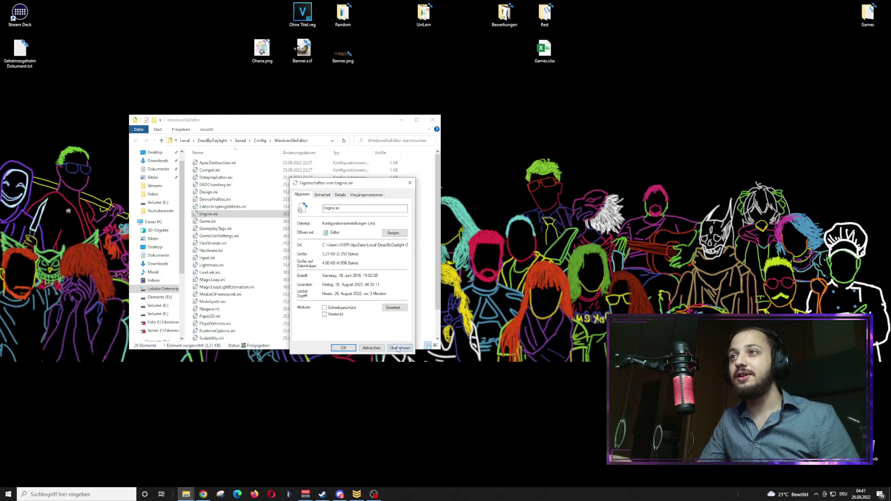
left_click(343, 348)
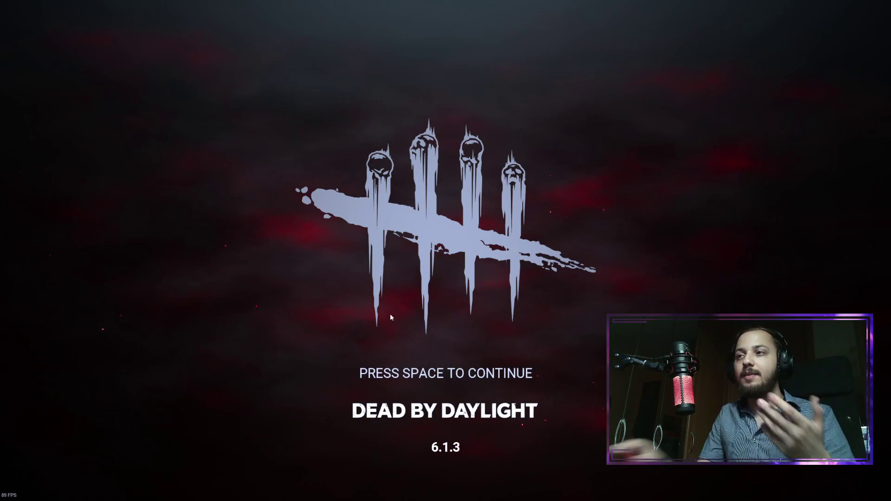
Press Space at the Dead by Daylight title screen to continue.
key("space")
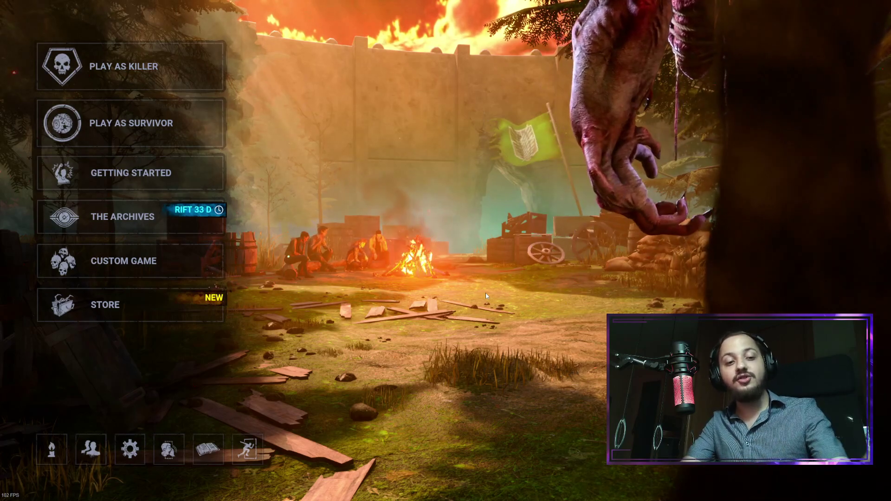
In the Steam overlay's In-Game settings, set the in-game FPS counter to Bottom-left.
key("shift+Tab")
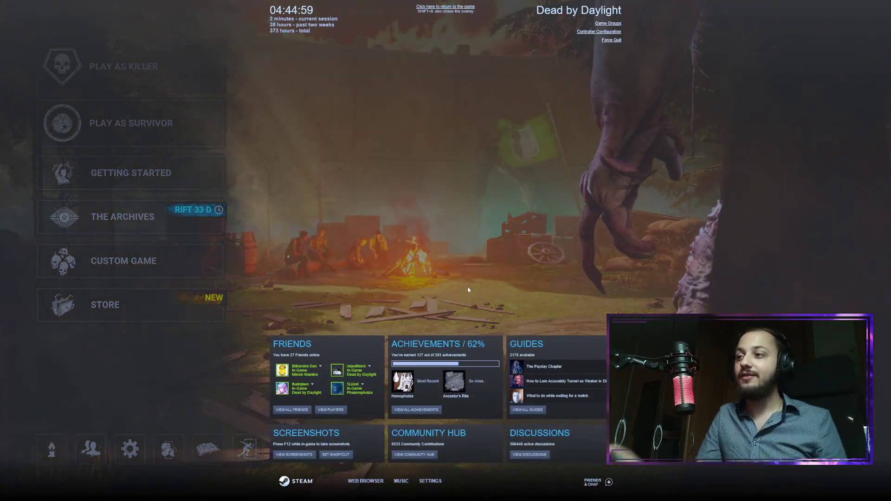
left_click(430, 481)
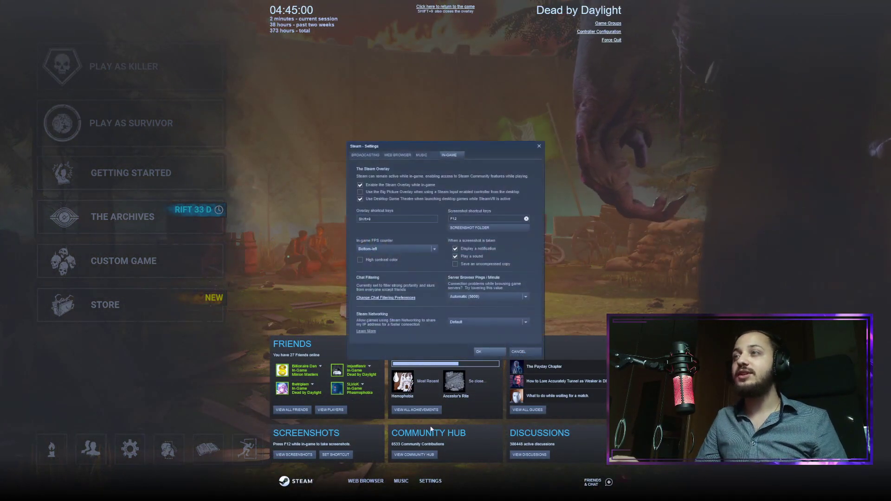
left_click(365, 155)
left_click(457, 156)
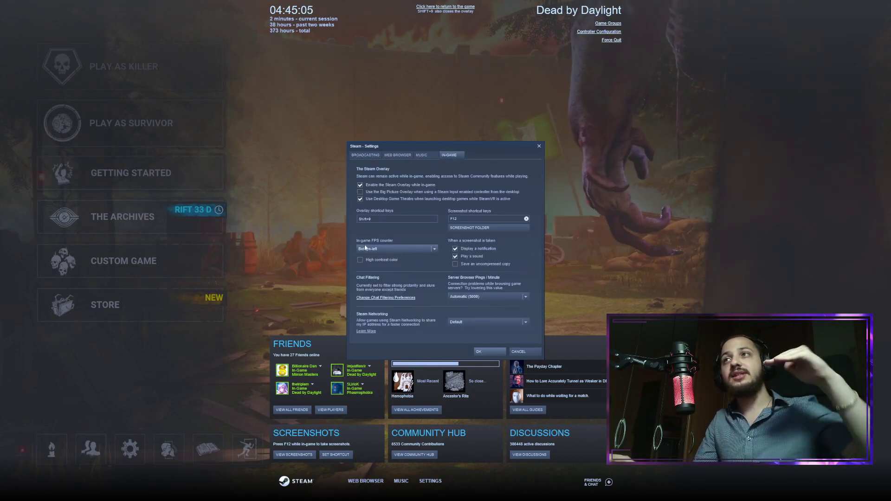
left_click(418, 249)
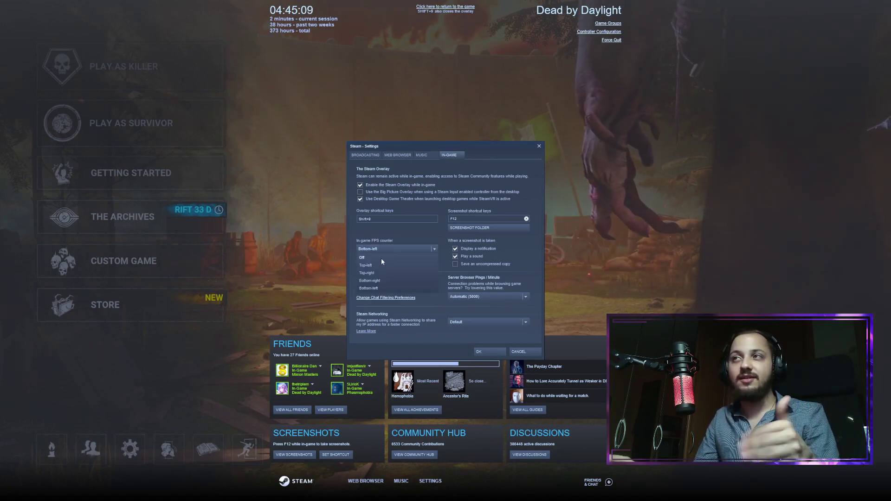
left_click(381, 288)
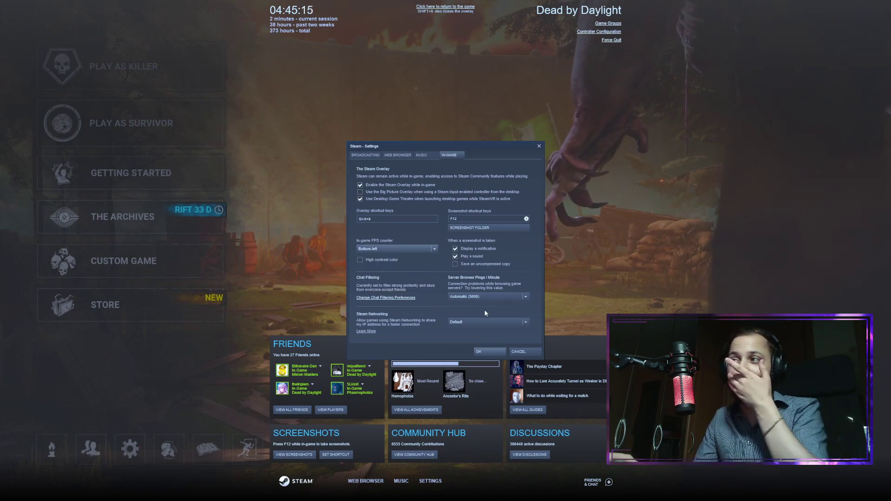